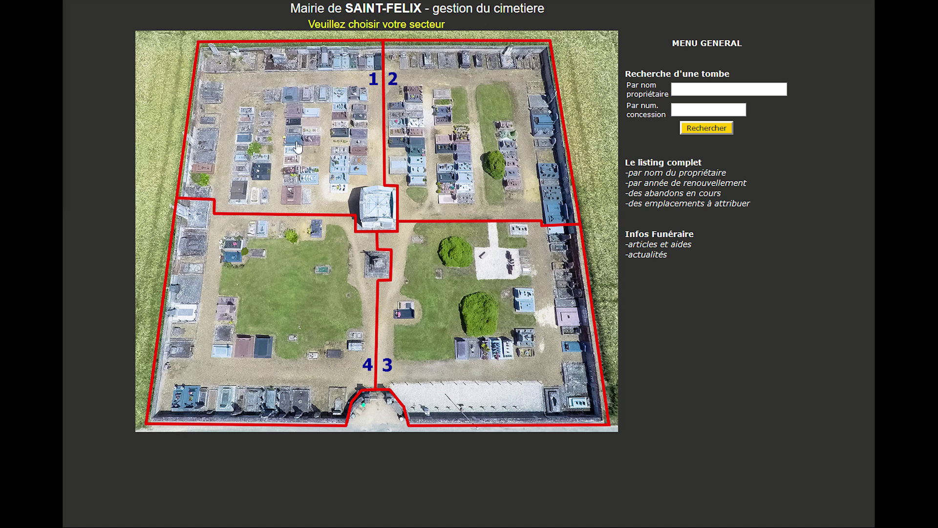
Step: Open the sector 2 map to view its plots and return to the general cemetery plan
left_click(469, 132)
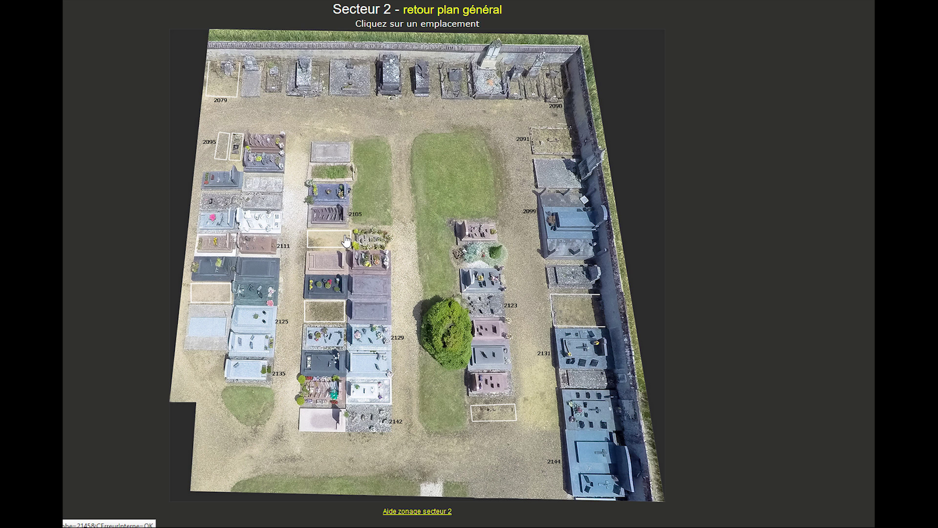
key("ctrl+minus")
key("ctrl+minus")
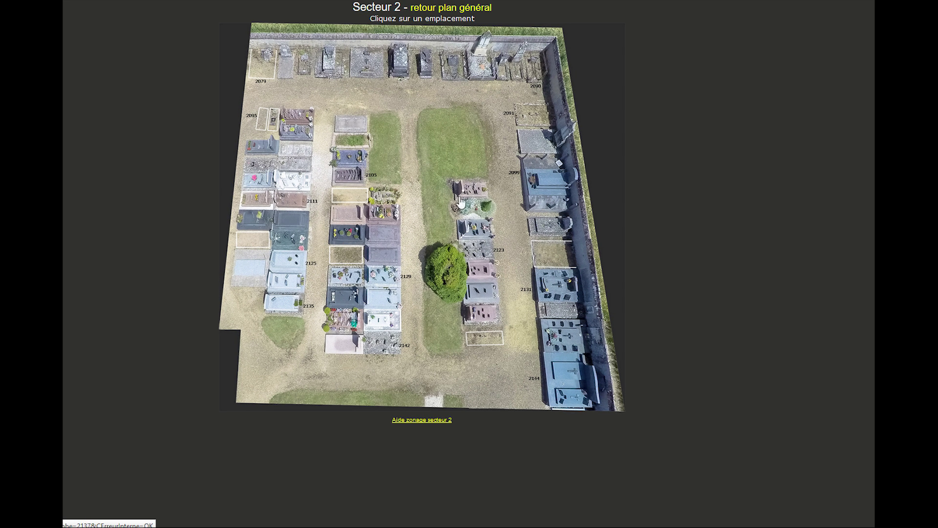
left_click(468, 10)
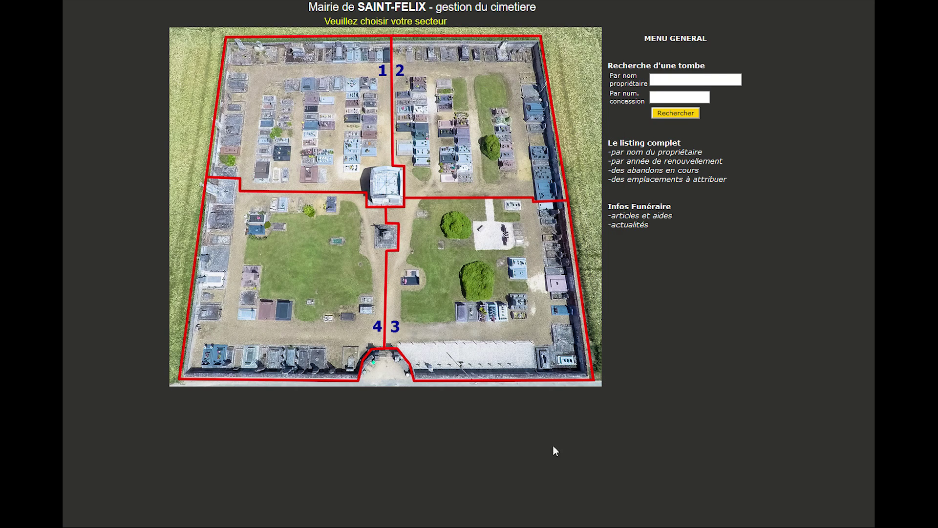
key("ctrl+plus")
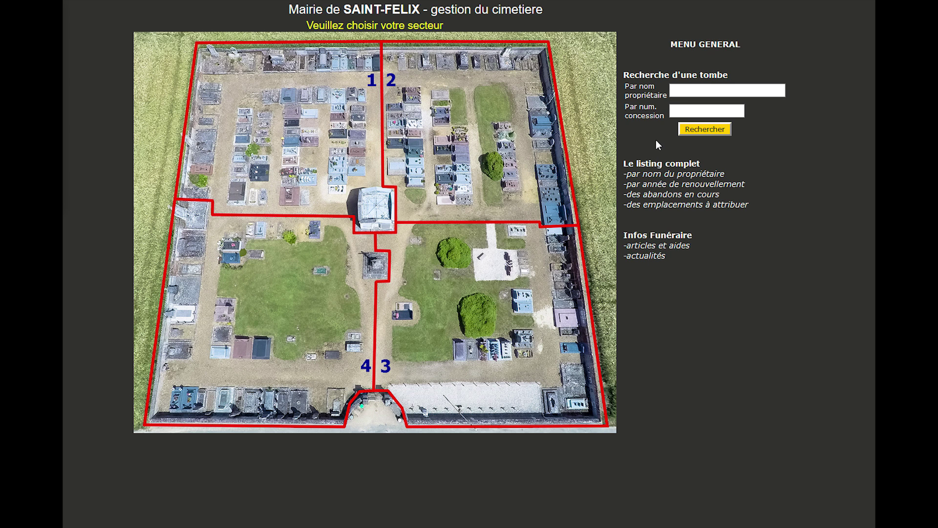
left_click(680, 92)
left_click(681, 111)
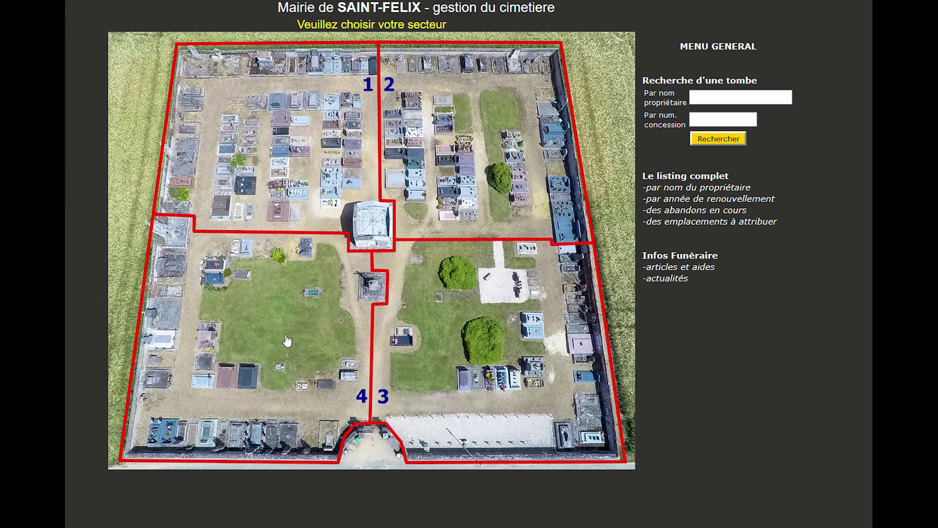
Step: Open sector 4 from the general plan and display the record of plot 4189
left_click(287, 340)
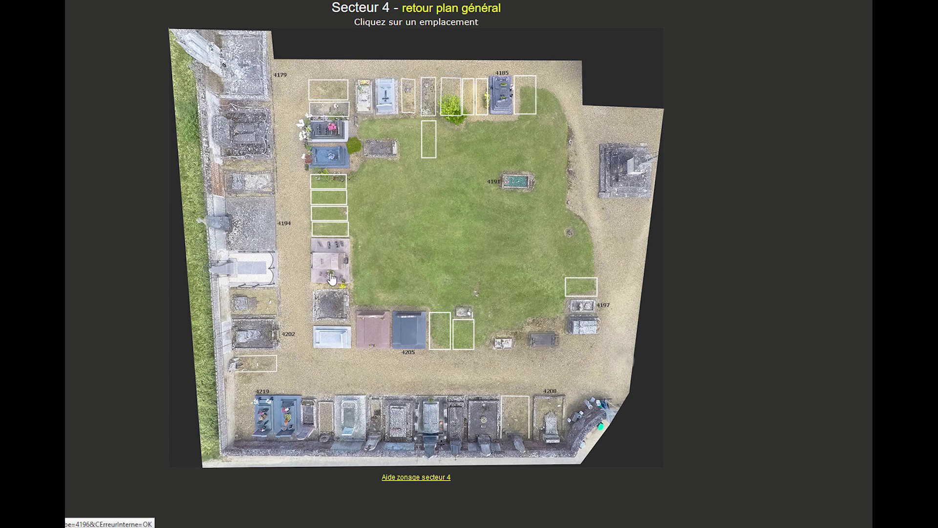
mouse_move(335, 308)
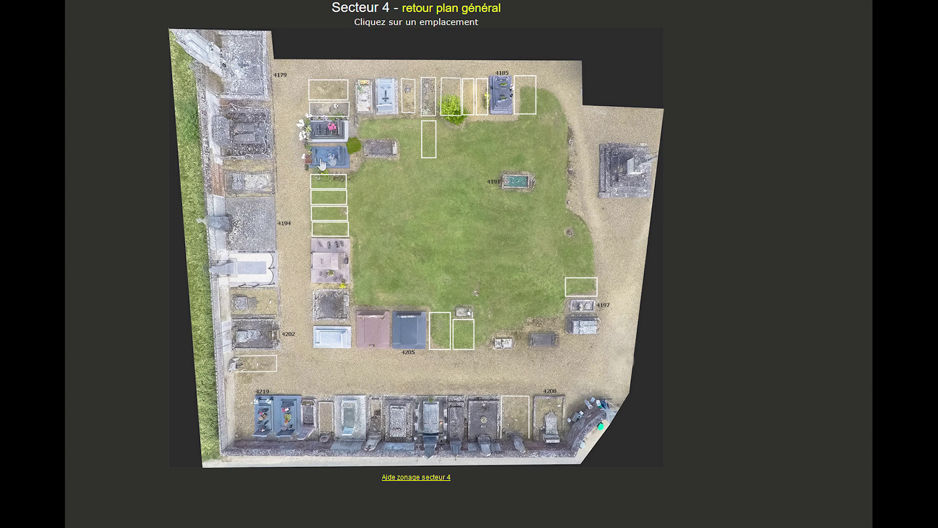
mouse_move(330, 159)
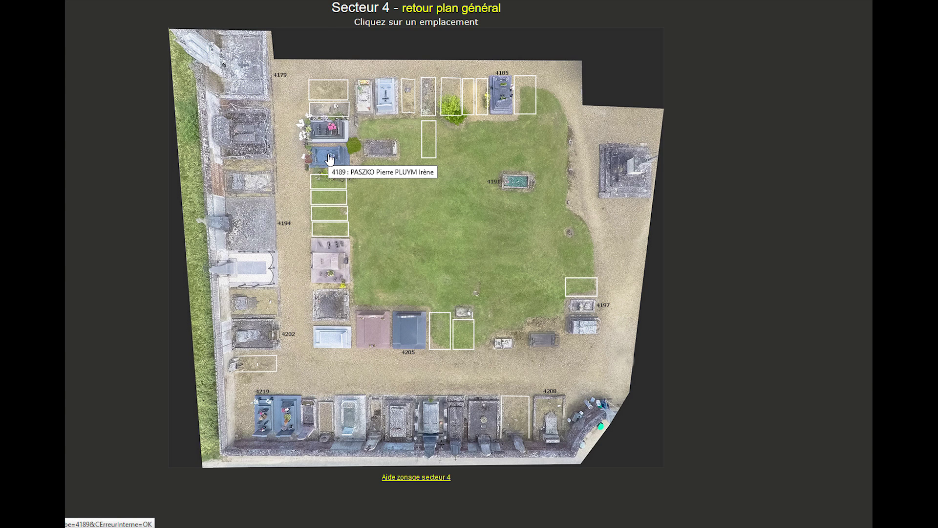
left_click(330, 159)
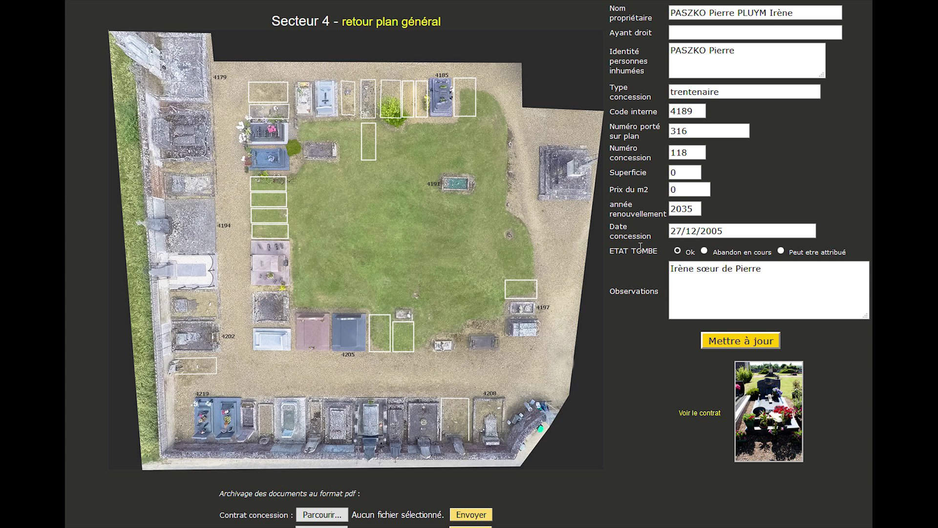
Step: Go through the concession fields of plot 4189 and submit the record update
left_click(766, 13)
left_click(711, 51)
left_click(708, 91)
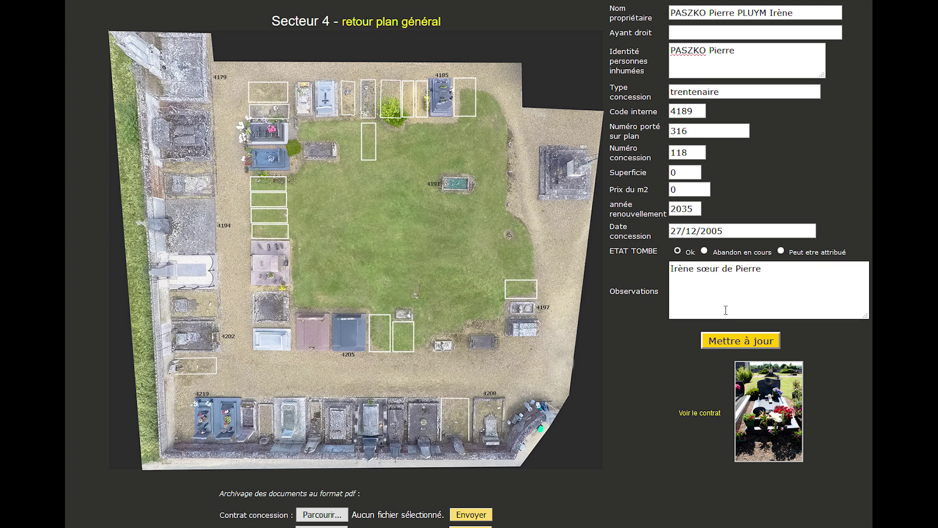
left_click(732, 342)
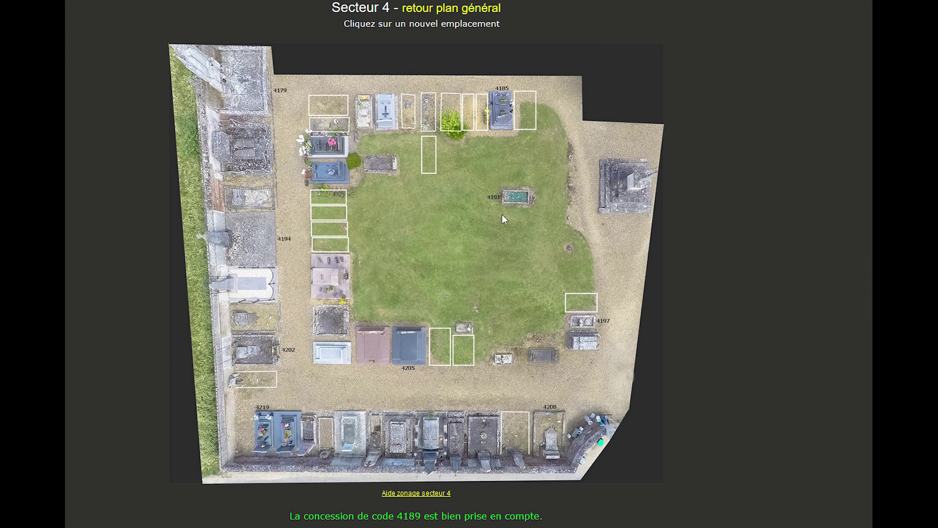
Step: Reopen the record of plot 4189, view its grave photo enlarged and close the photo
left_click(326, 176)
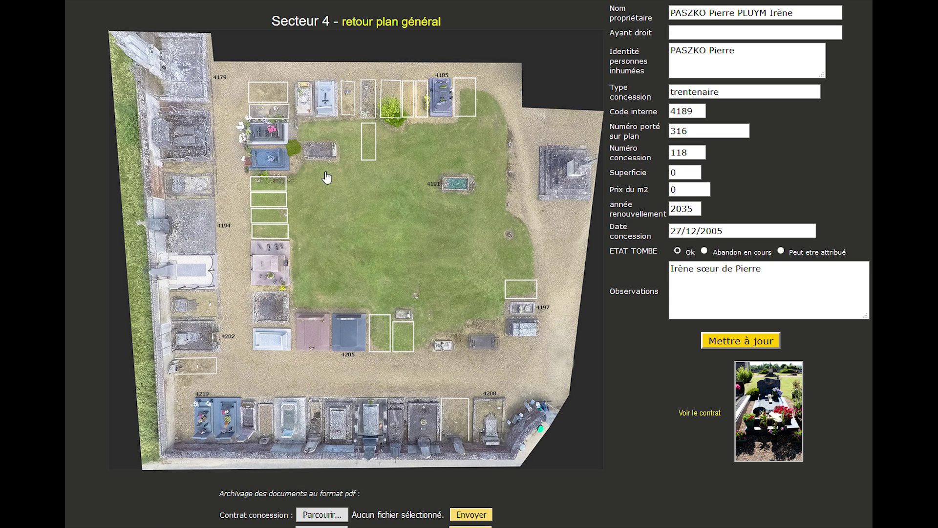
left_click(769, 408)
left_click_drag(776, 307, 463, 298)
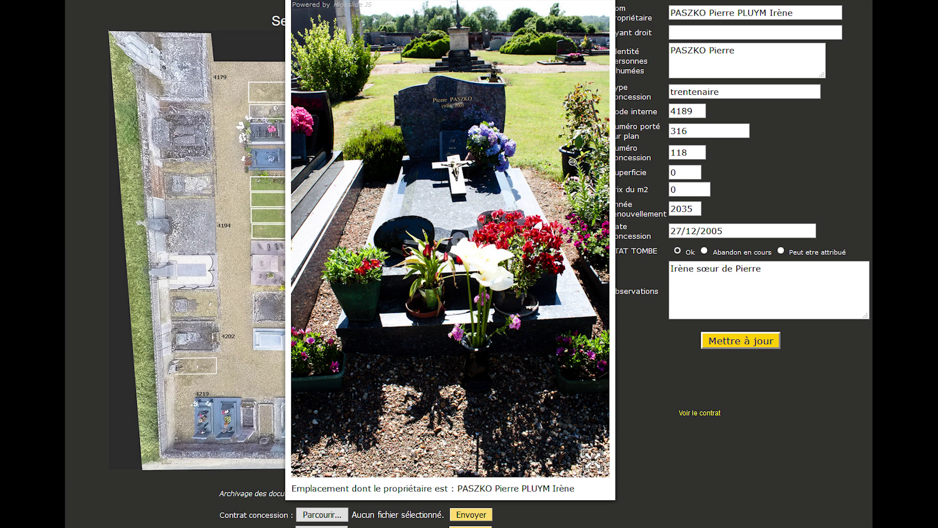
left_click(444, 245)
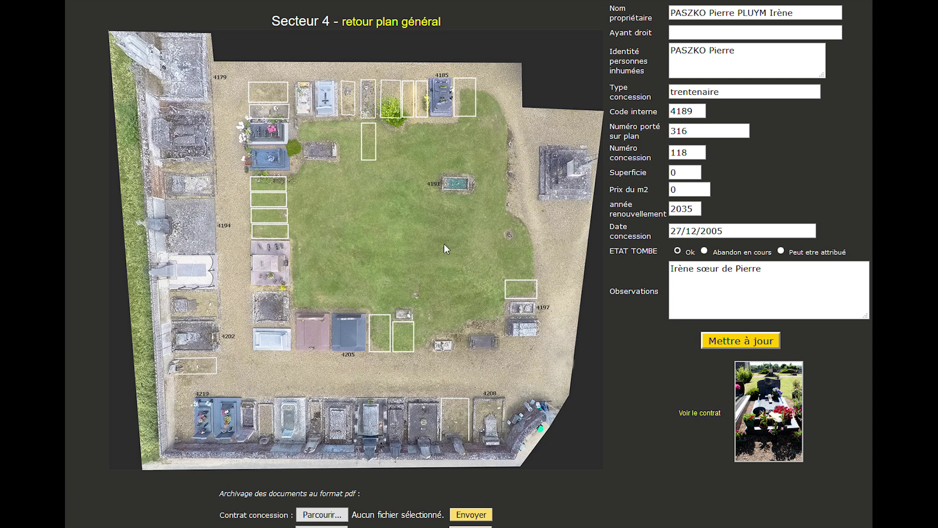
Step: Reopen sector 4 from the general plan and display the record of plot 4225 in the grass area
left_click(401, 23)
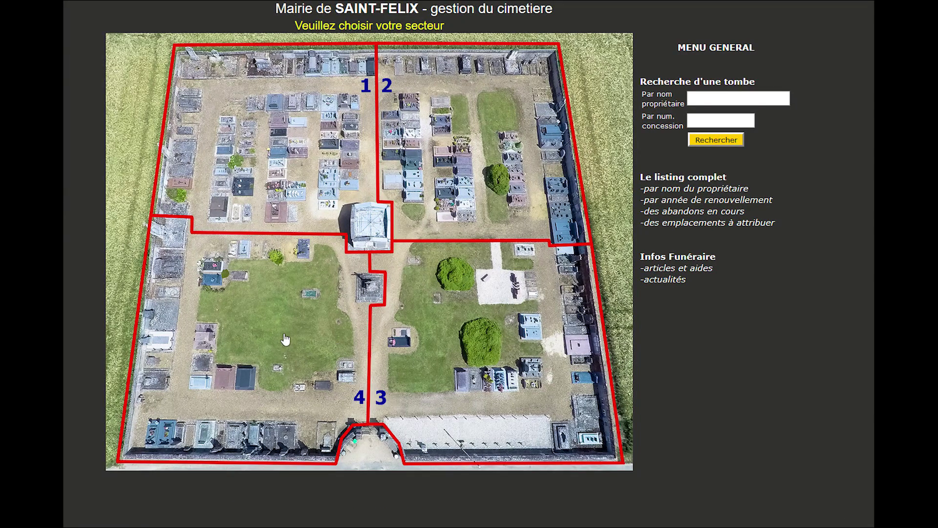
left_click(266, 343)
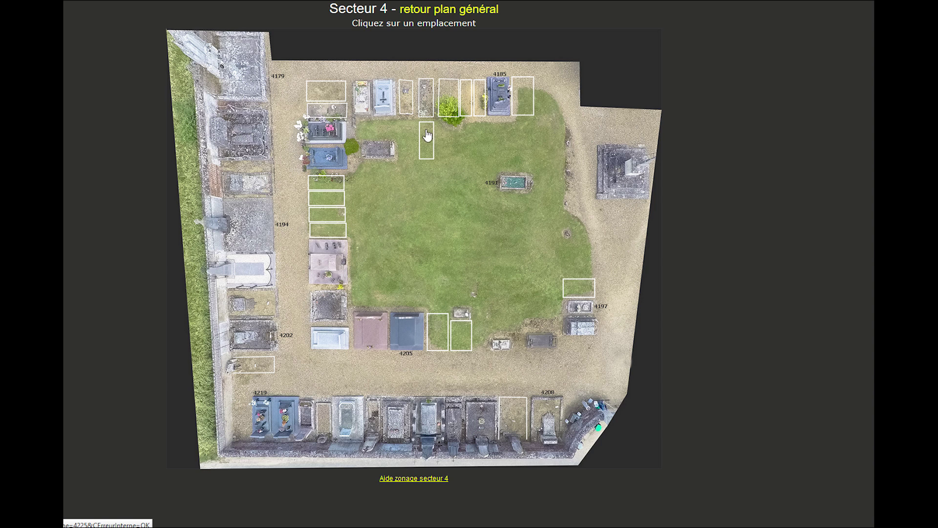
mouse_move(427, 149)
left_click(433, 143)
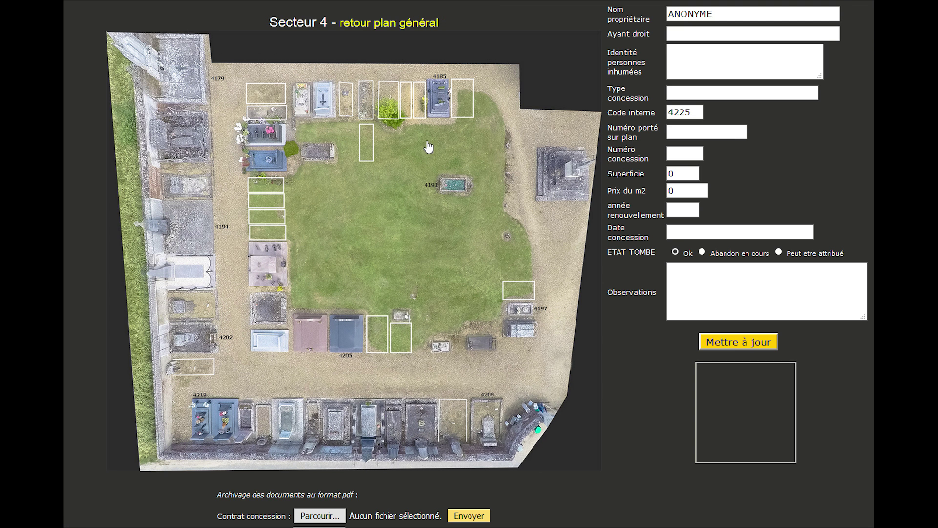
Step: Display the record of plot 4186, view its grave photo enlarged and close the photo
left_click(262, 115)
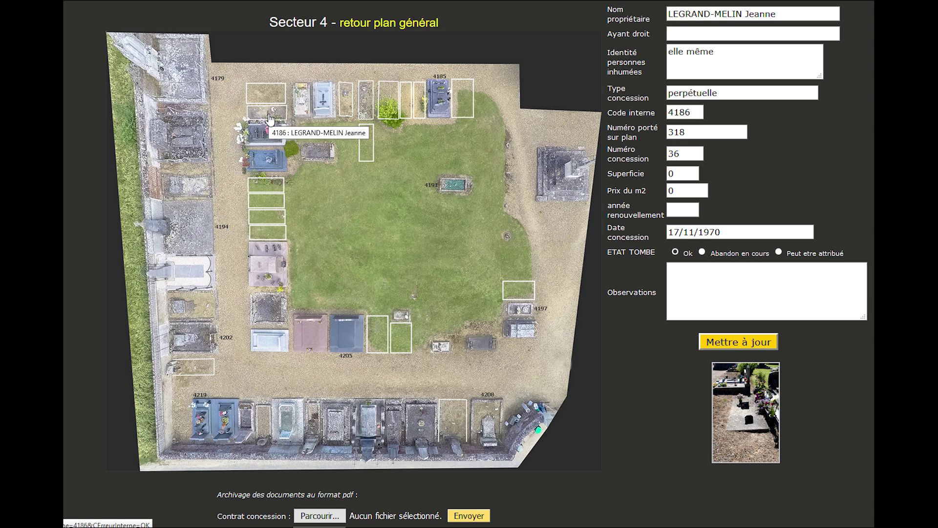
left_click(723, 399)
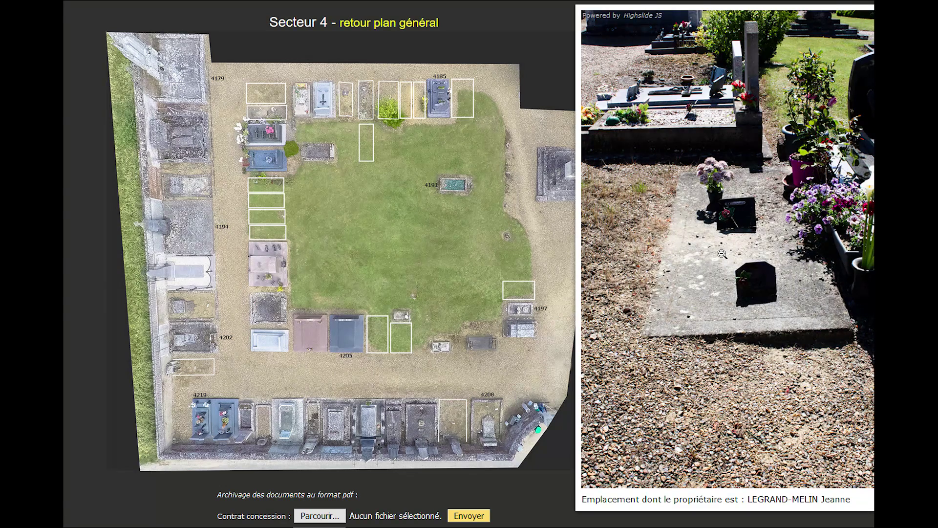
left_click(722, 255)
Step: Go back through the general plan to sector 4 and display the record of plot 4205
left_click(388, 34)
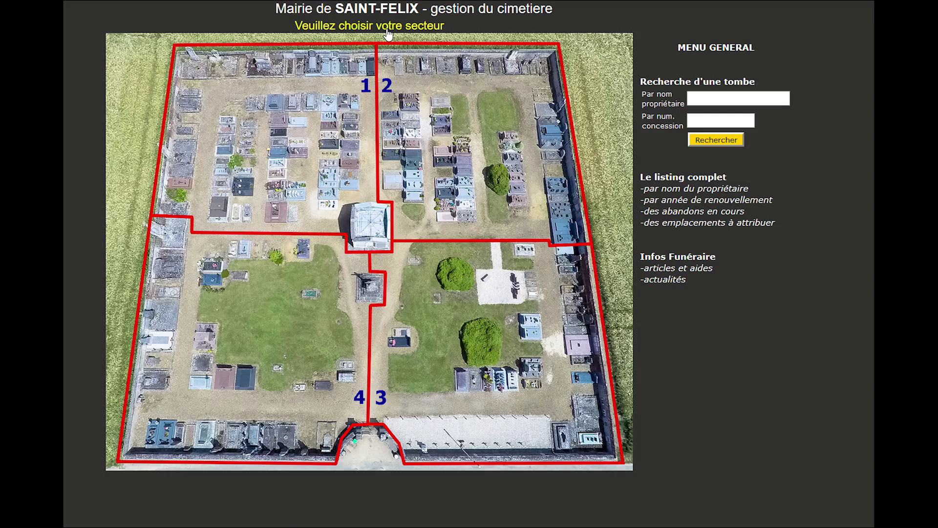
left_click(278, 335)
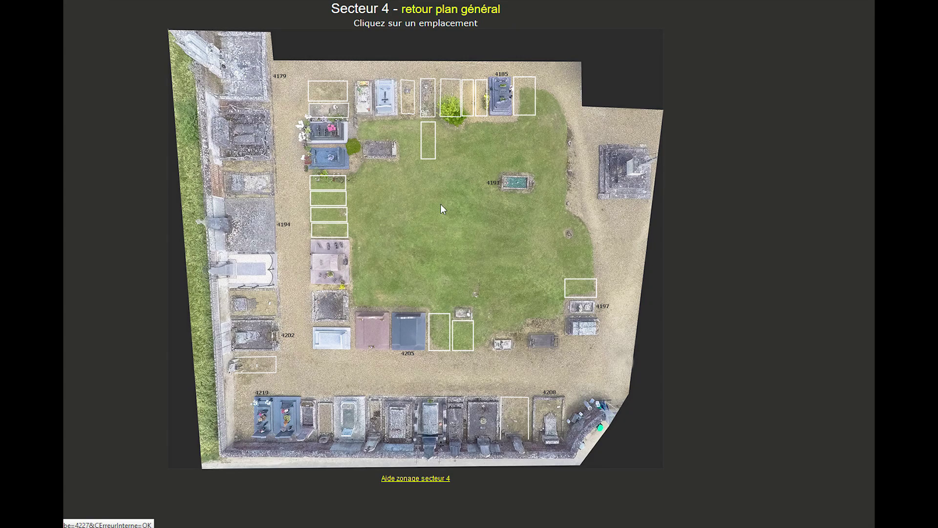
left_click(408, 335)
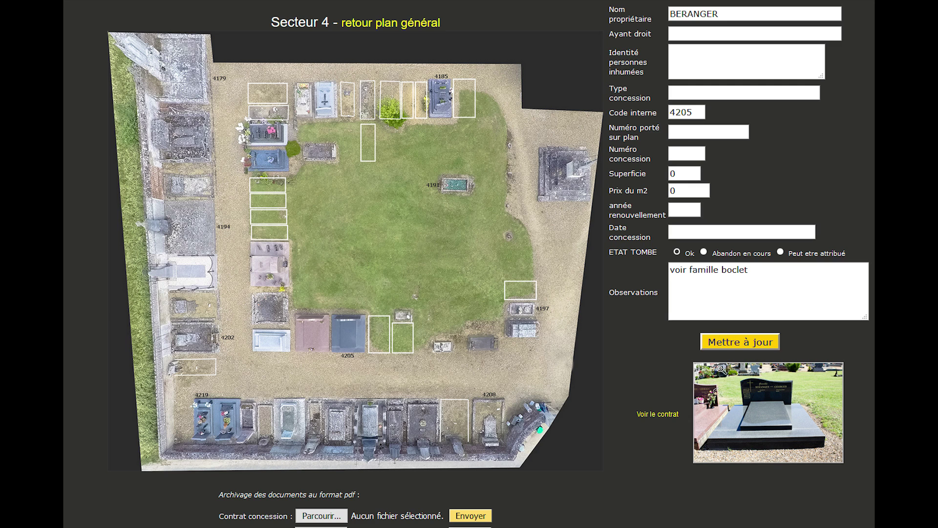
Step: Open the scanned concession contract of plot 4205, read through it and return to the record
left_click(657, 415)
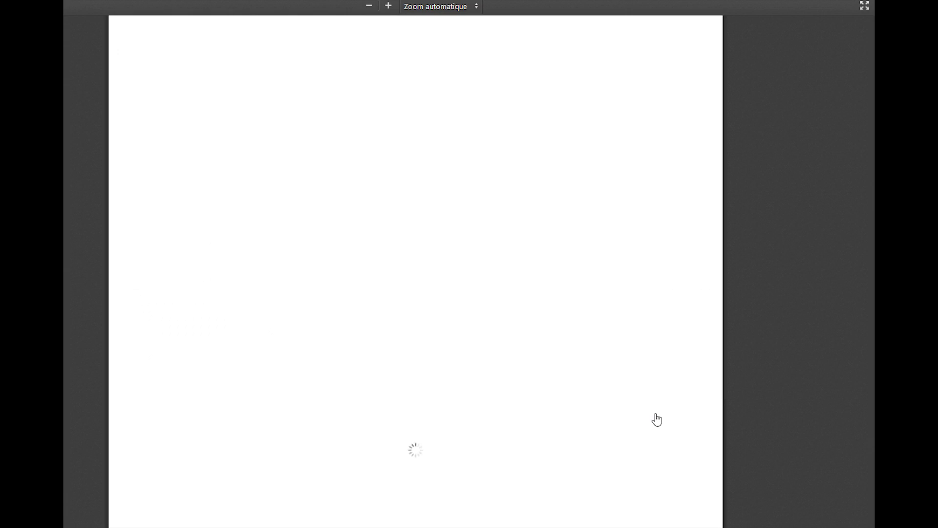
scroll(397, 99, "down", 7)
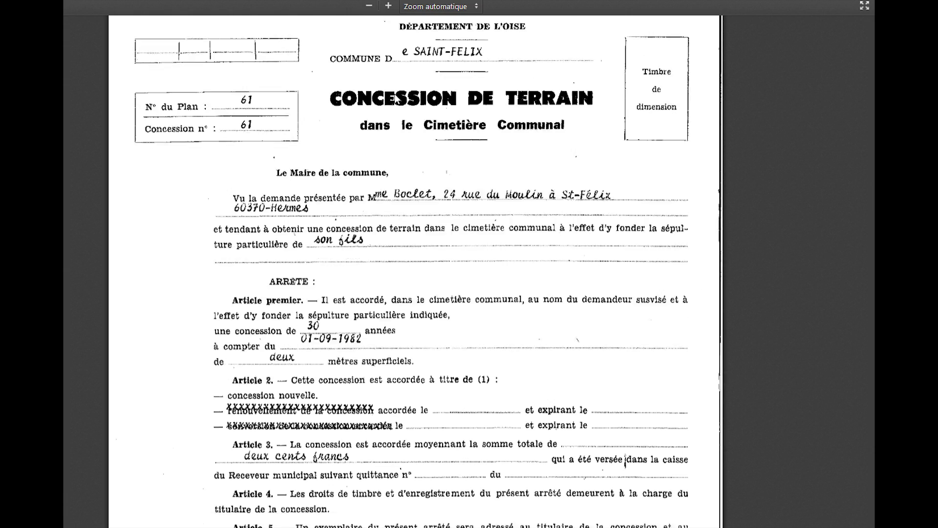
scroll(397, 99, "up", 7)
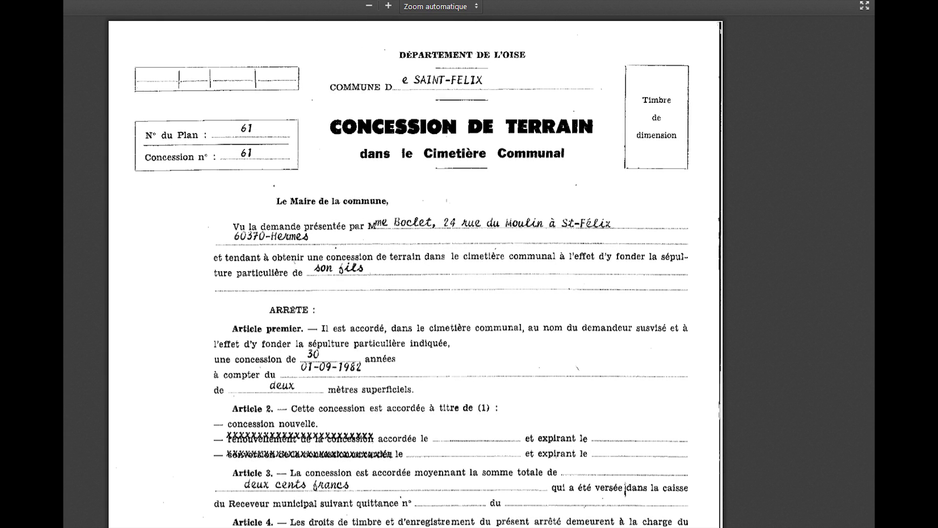
key("Escape")
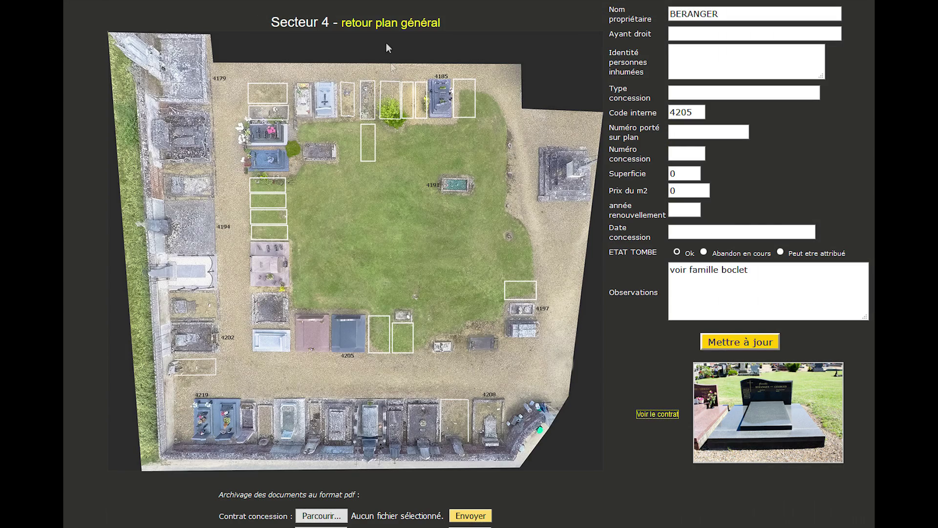
Step: Go back through the general plan to sector 4 and display the record of plot 4189
left_click(385, 29)
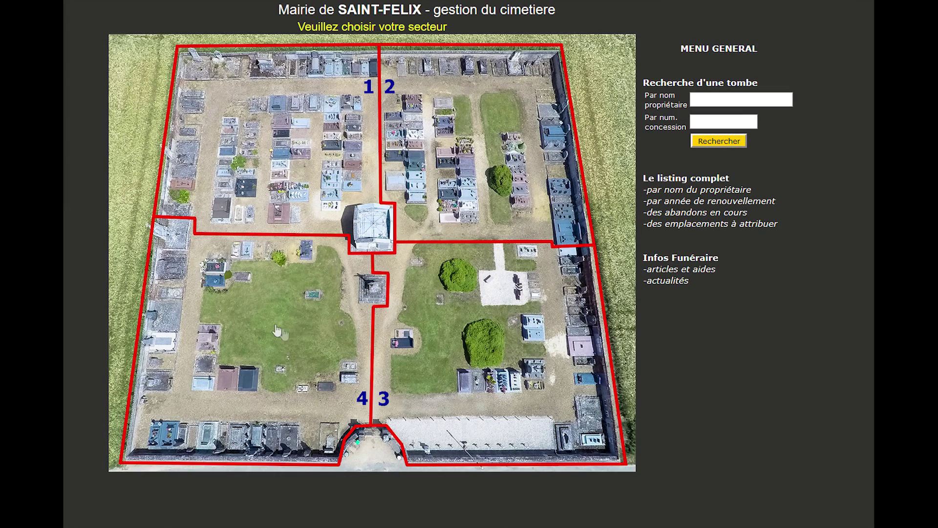
left_click(276, 335)
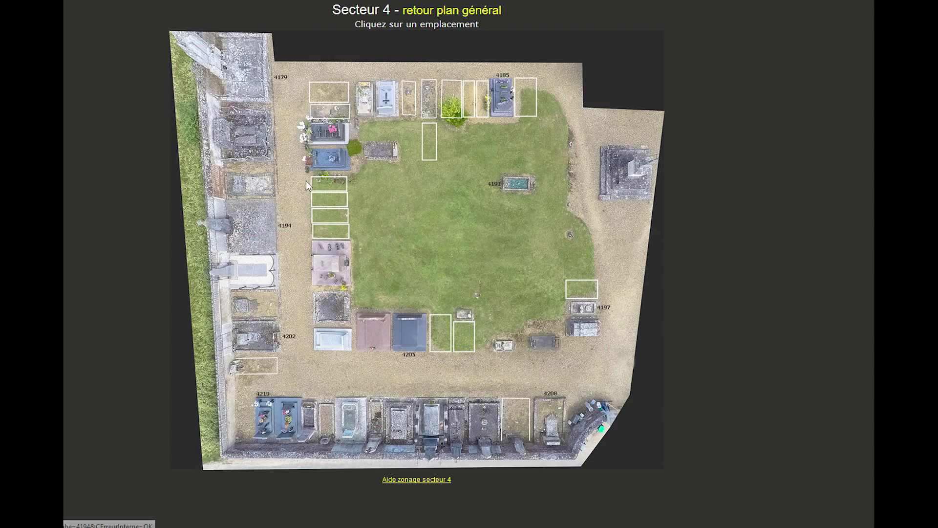
mouse_move(327, 164)
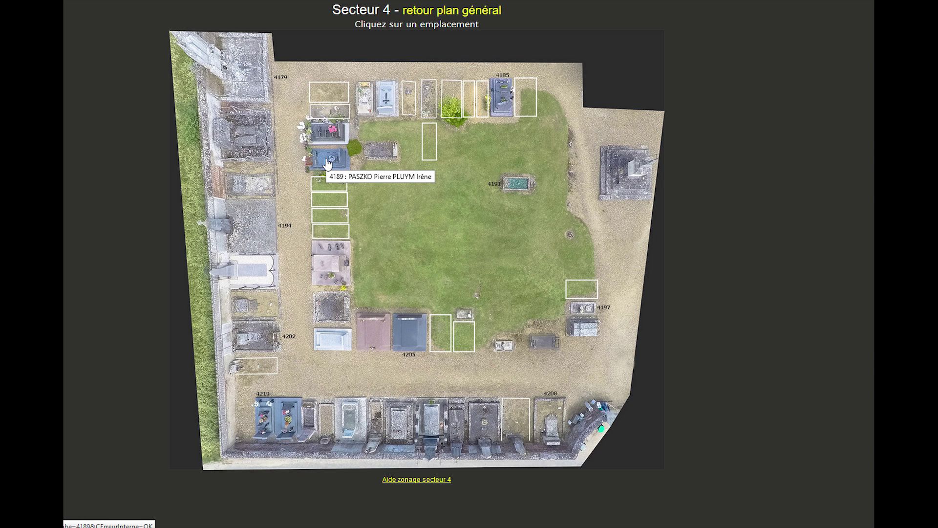
left_click(327, 163)
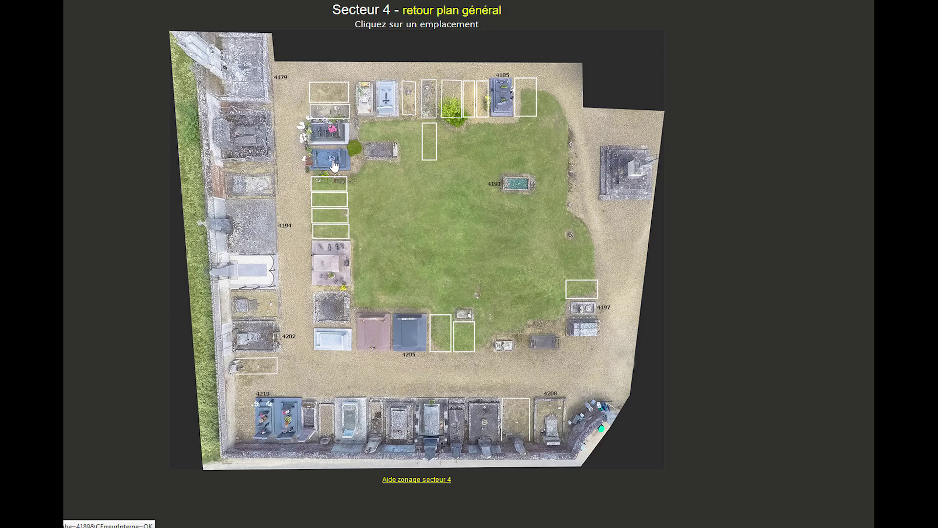
Step: Try to choose the PDF file div005 as the concession contract of plot 4189
scroll(366, 288, "down", 2)
scroll(372, 308, "down", 2)
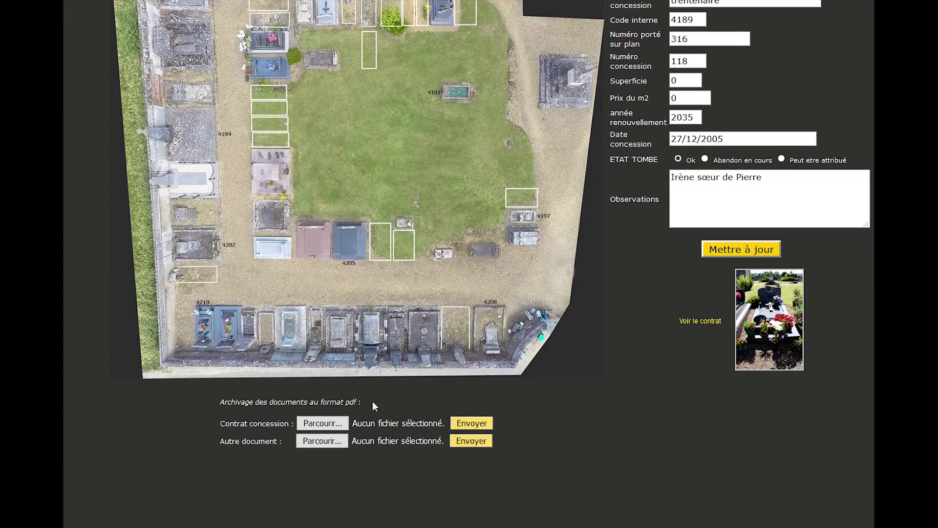
left_click(321, 423)
left_click(337, 256)
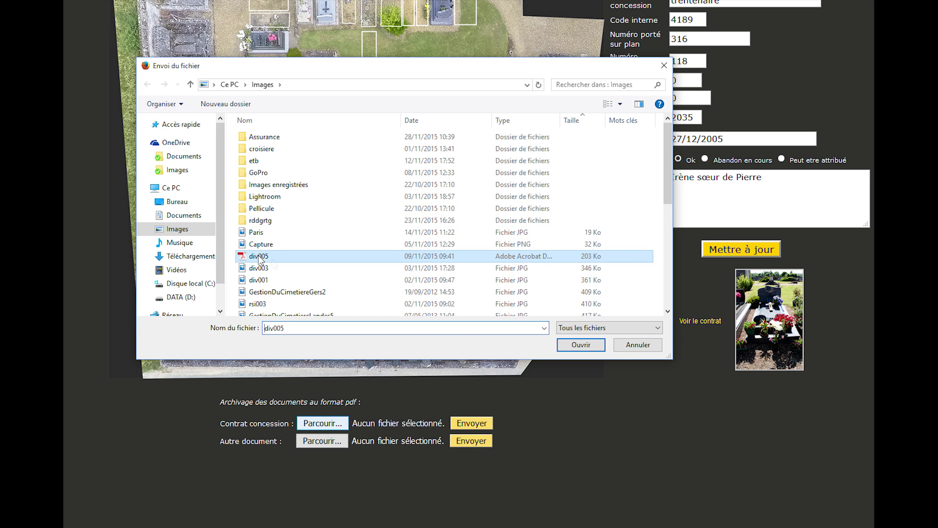
left_click(631, 346)
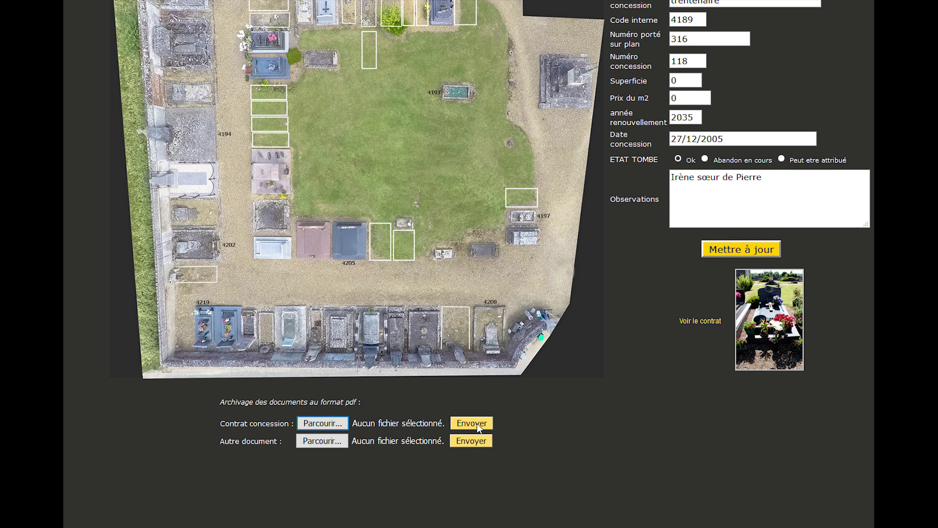
Step: Return from the plot 4189 record to the general cemetery plan
scroll(542, 206, "up", 2)
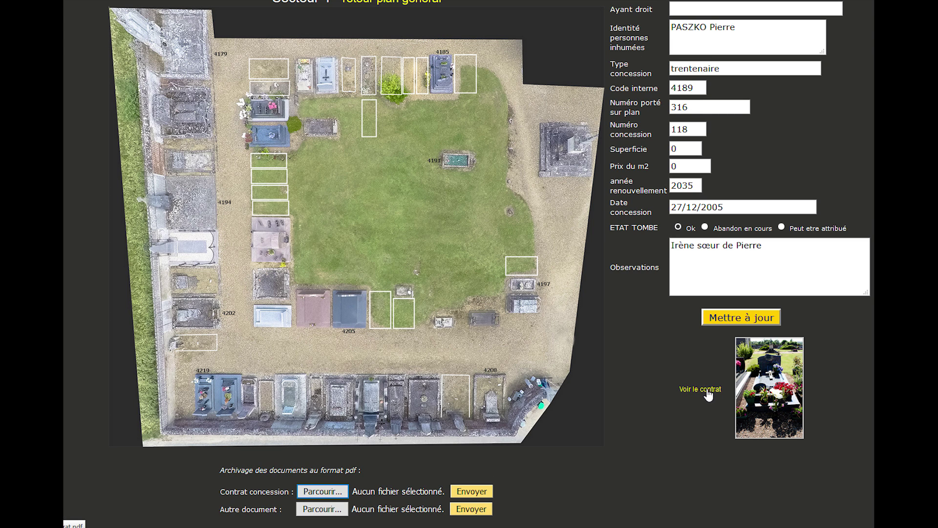
left_click(420, 2)
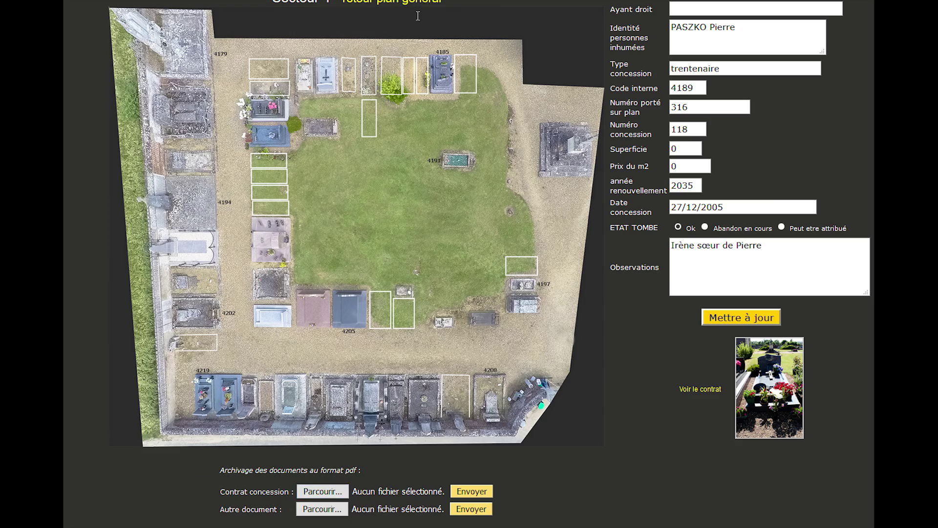